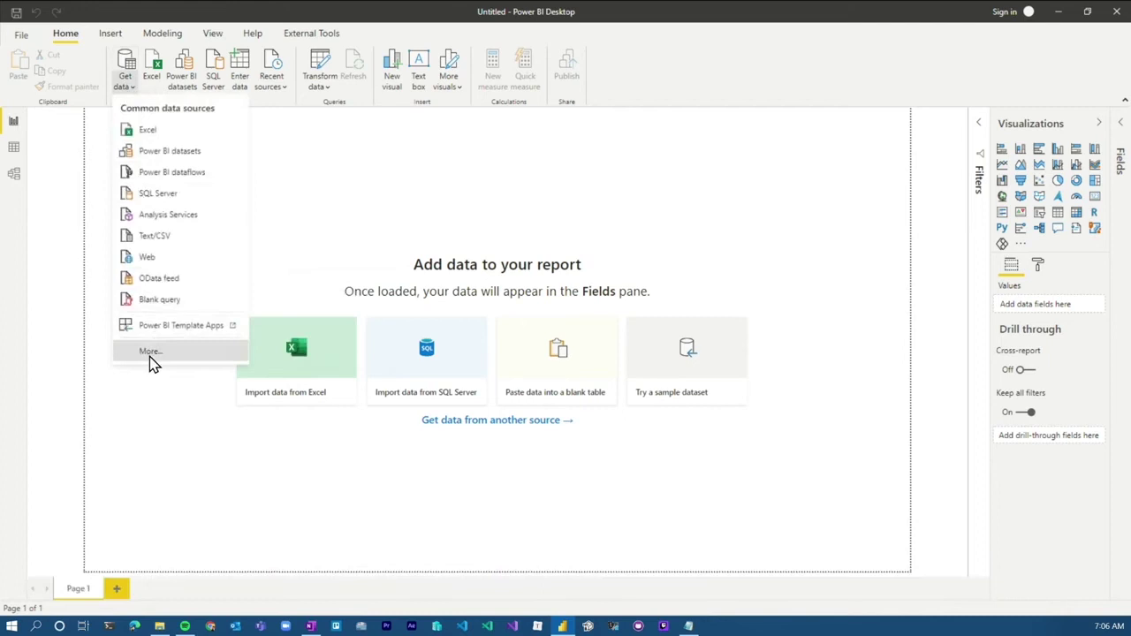
# Step: Open the full Get Data connector catalogue and scroll further down its list
pyautogui.click(151, 355)
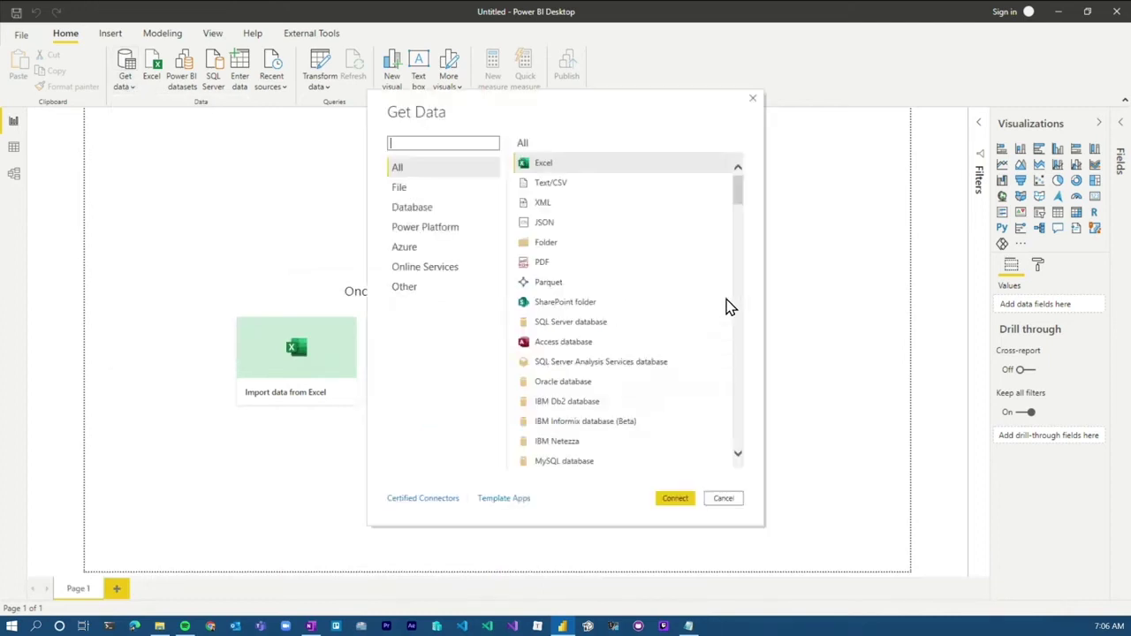
pyautogui.moveTo(739, 189); pyautogui.dragTo(739, 321)
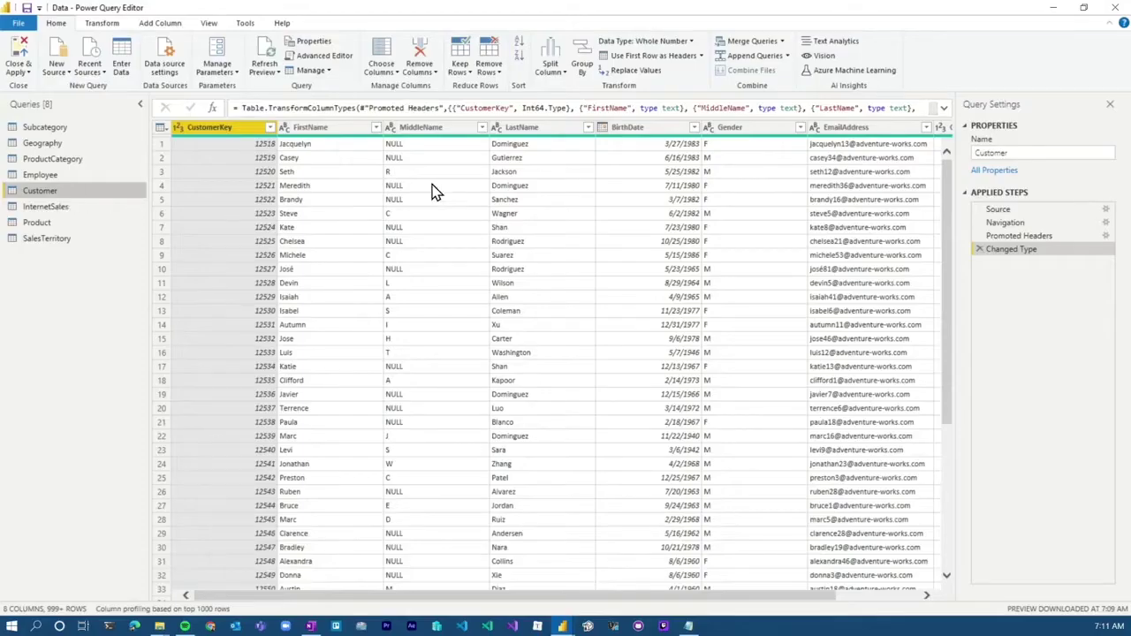
pyautogui.click(334, 132)
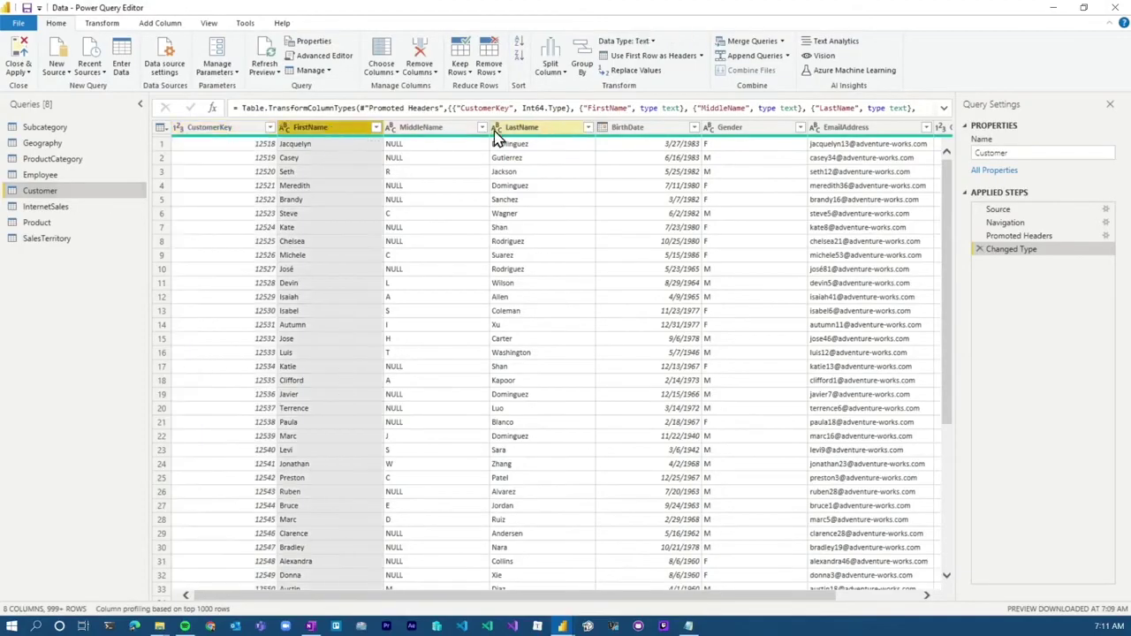
pyautogui.keyDown('ctrl'); pyautogui.click(513, 132); pyautogui.keyUp('ctrl')
pyautogui.click(157, 23)
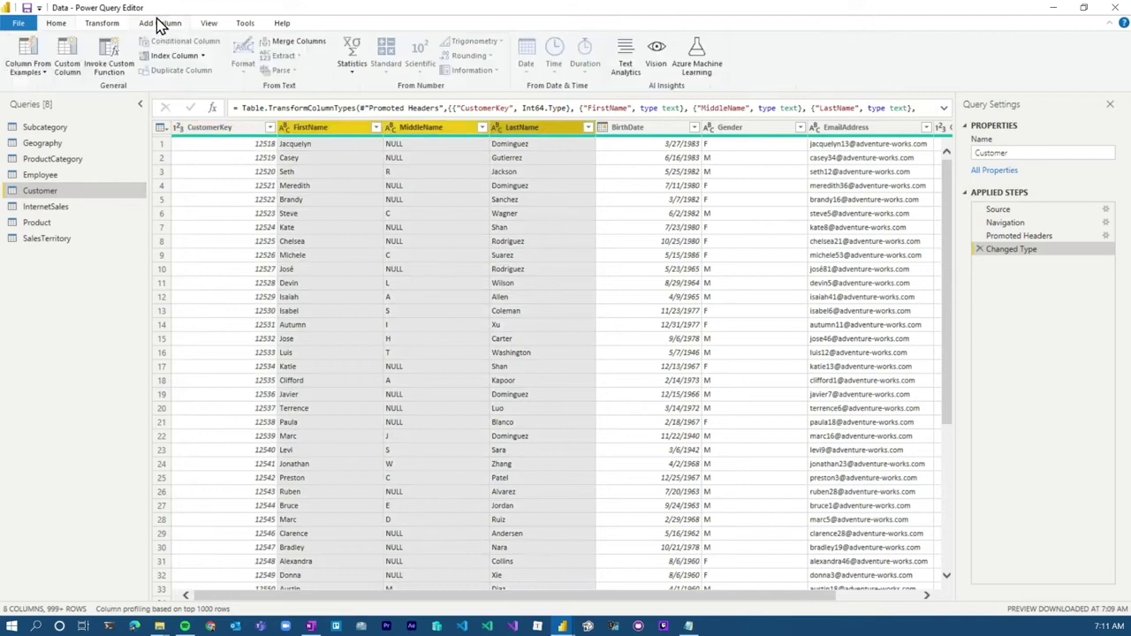
pyautogui.click(35, 75)
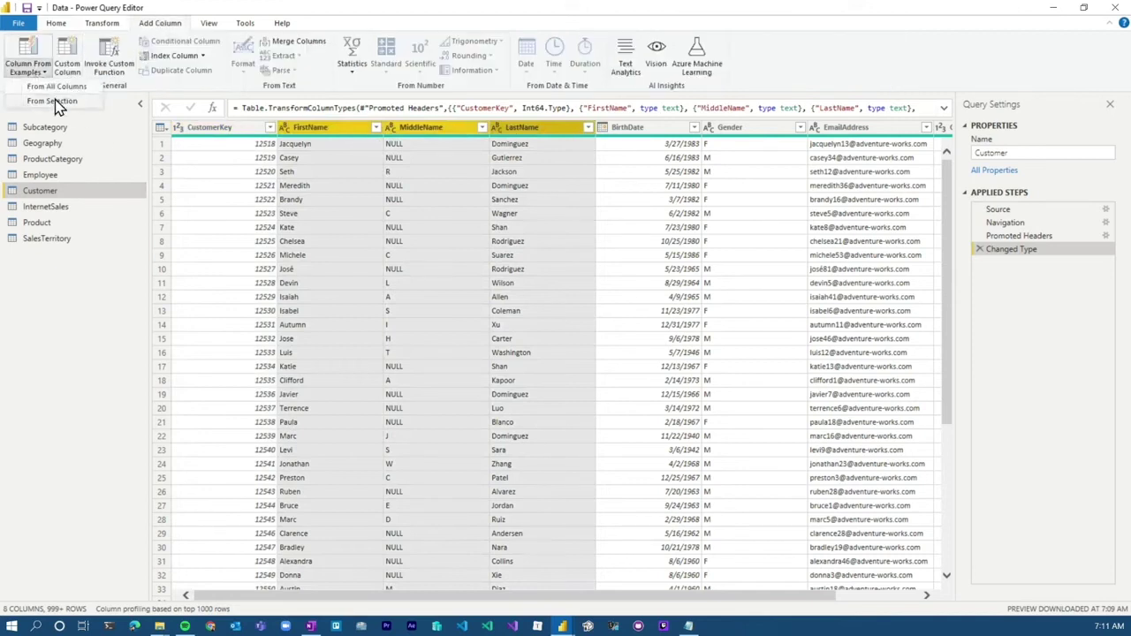
pyautogui.click(52, 101)
pyautogui.click(835, 213)
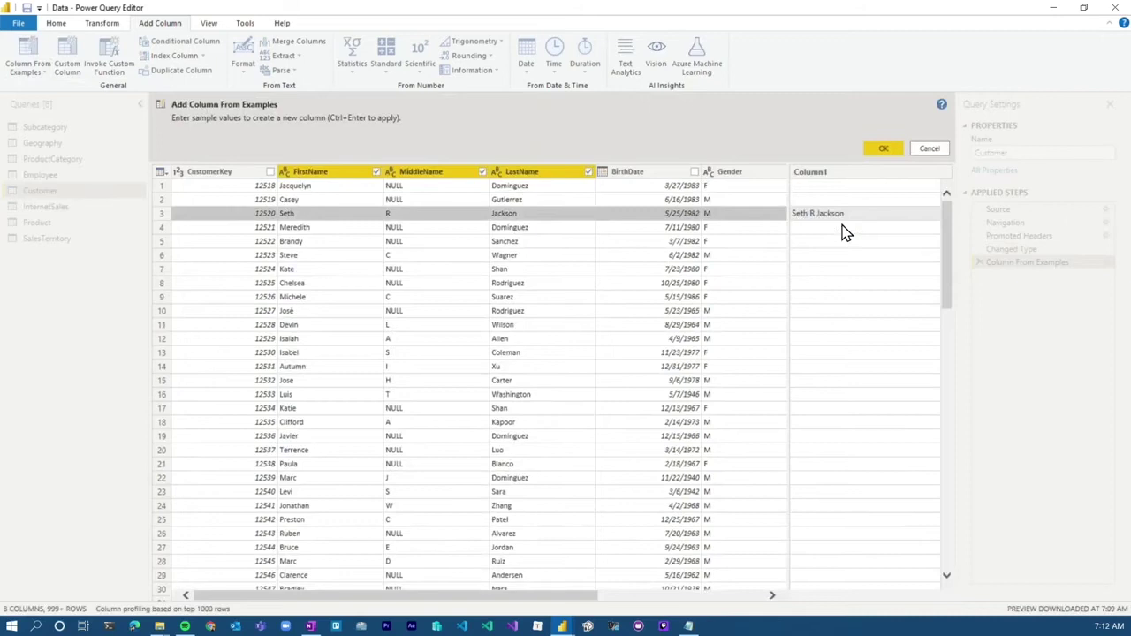
pyautogui.press('Return')
pyautogui.doubleClick(833, 173)
pyautogui.write('Full Name')
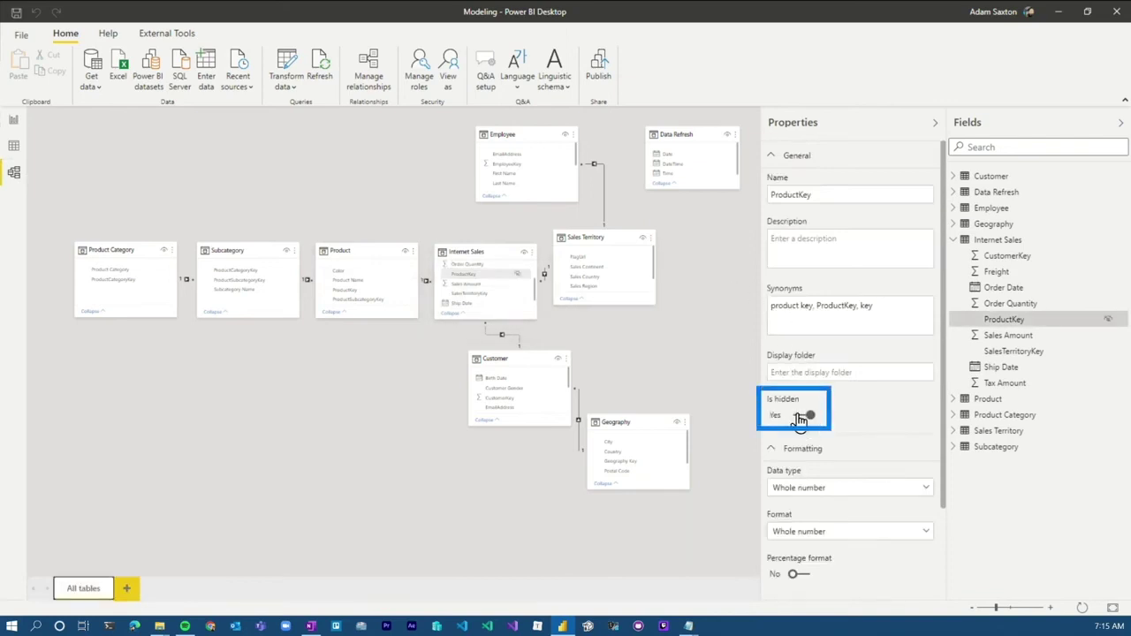
# Step: In Report view, start a new measure in the Internet Sales table
pyautogui.click(12, 123)
pyautogui.rightClick(1054, 253)
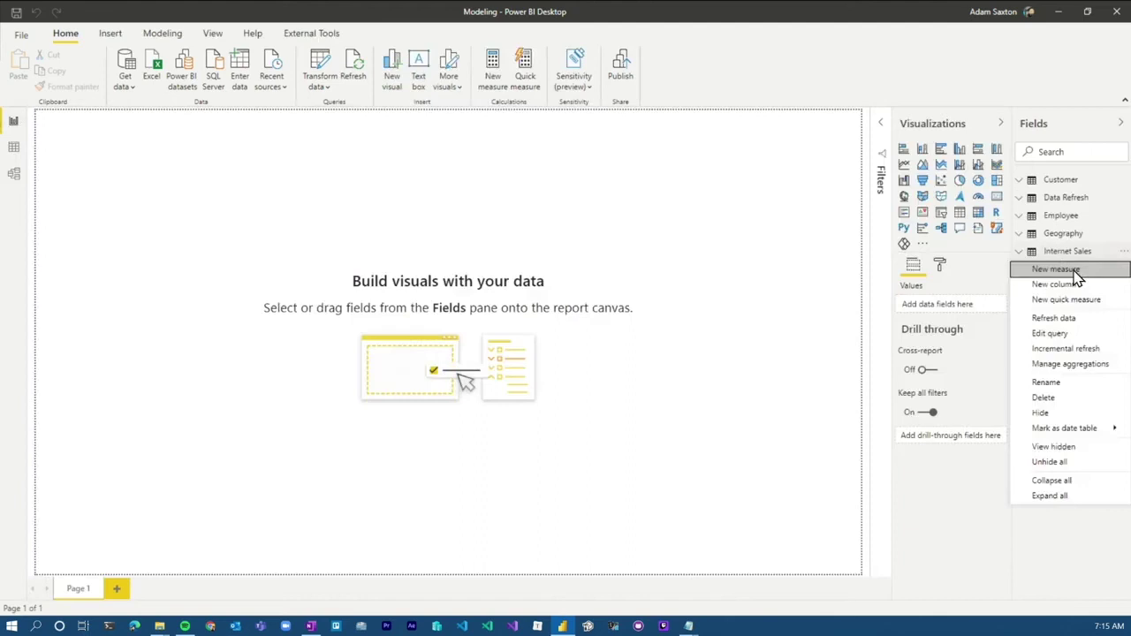
pyautogui.click(1080, 273)
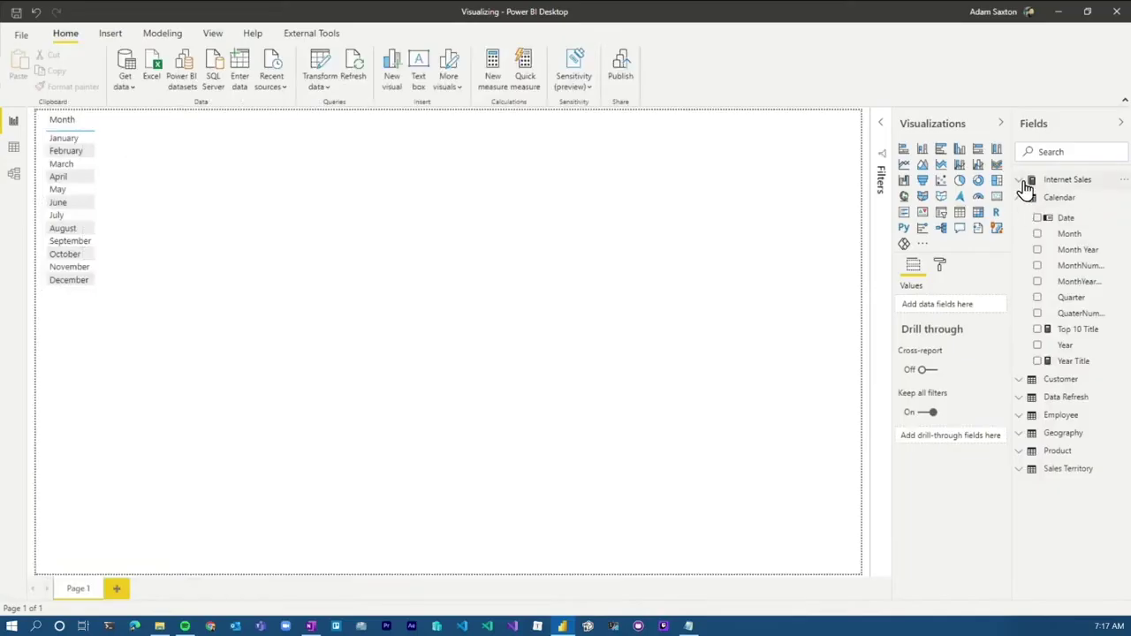
# Step: Add Internet Sales' Total Sales Amount to the Month table and turn it into a stacked bar chart
pyautogui.click(1025, 189)
pyautogui.moveTo(1071, 263); pyautogui.dragTo(106, 222)
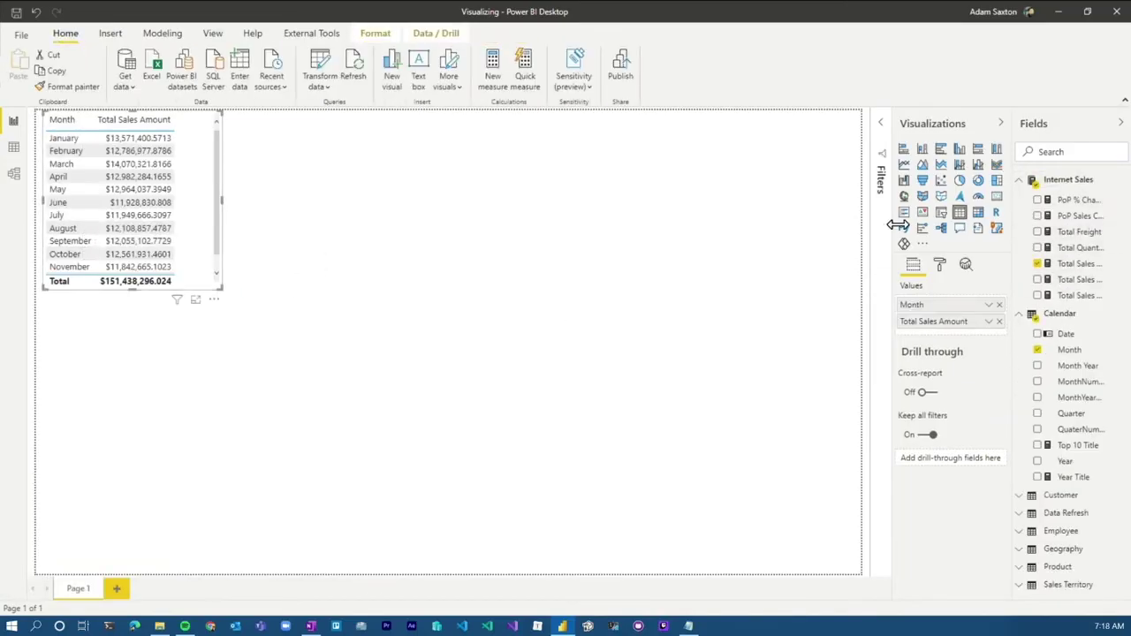
pyautogui.click(903, 148)
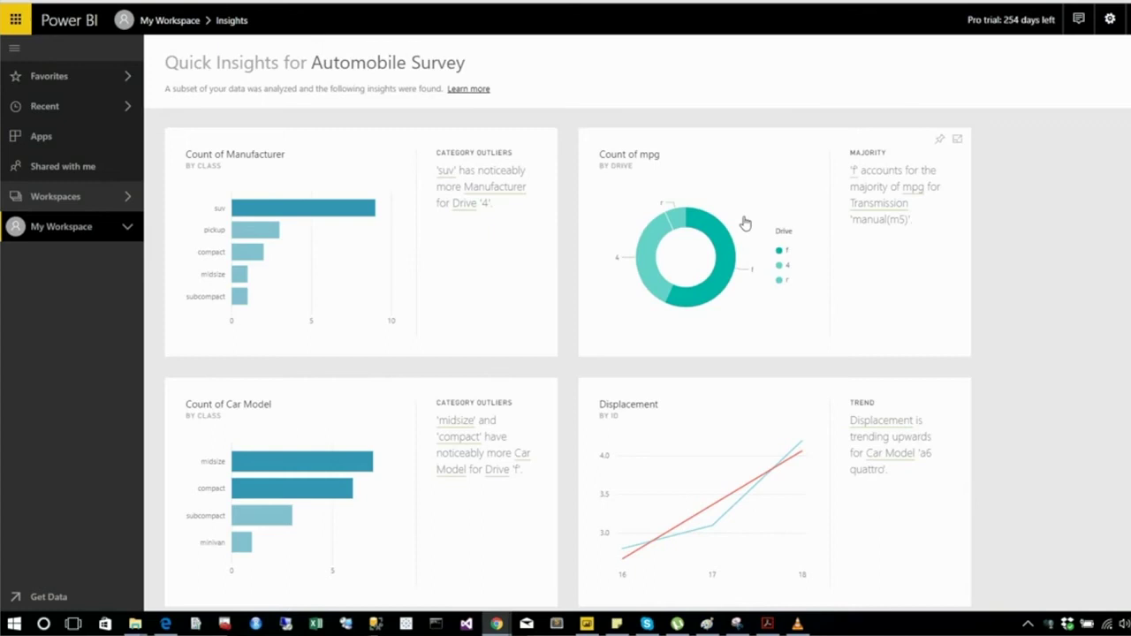
pyautogui.scroll(-2, 742, 223)
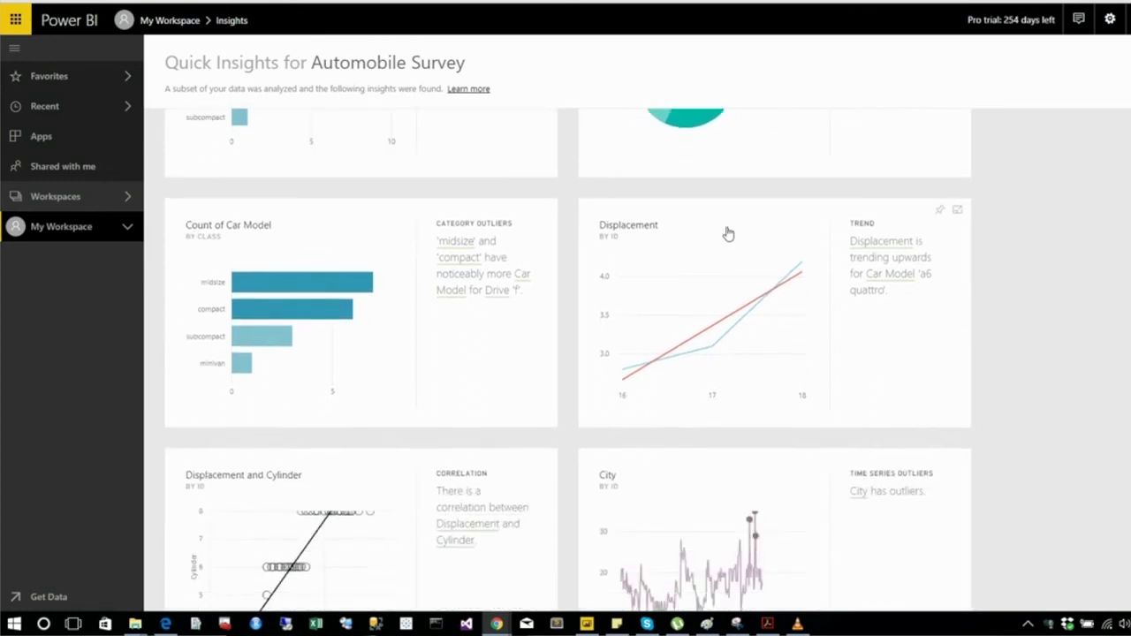
pyautogui.scroll(-2, 727, 234)
pyautogui.scroll(-1, 726, 234)
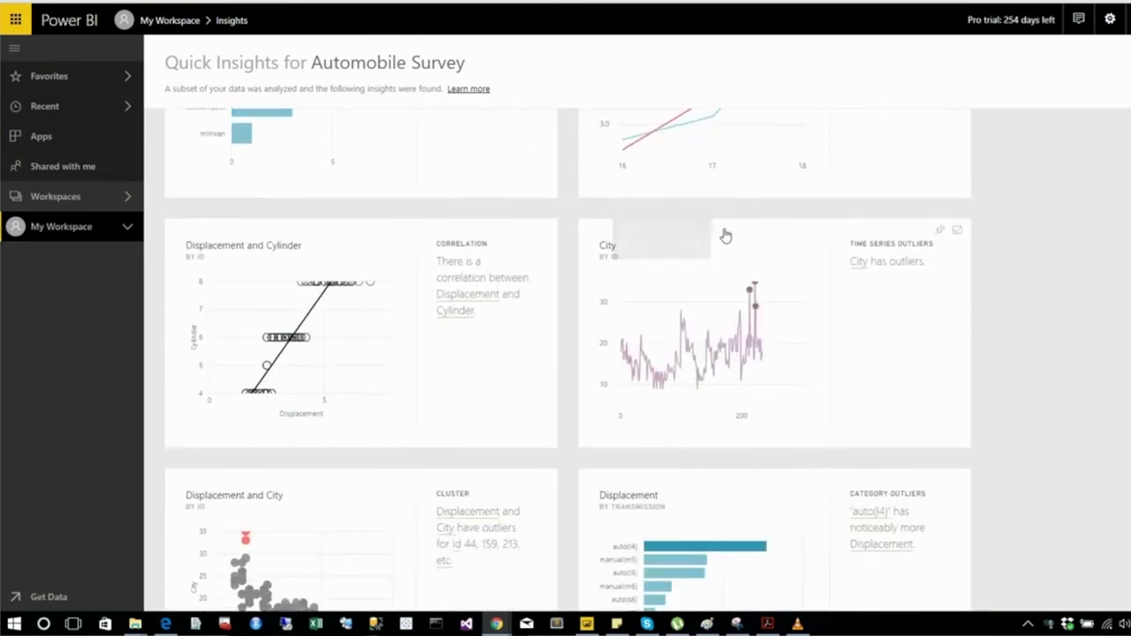
pyautogui.scroll(-1, 724, 236)
pyautogui.scroll(-2, 723, 237)
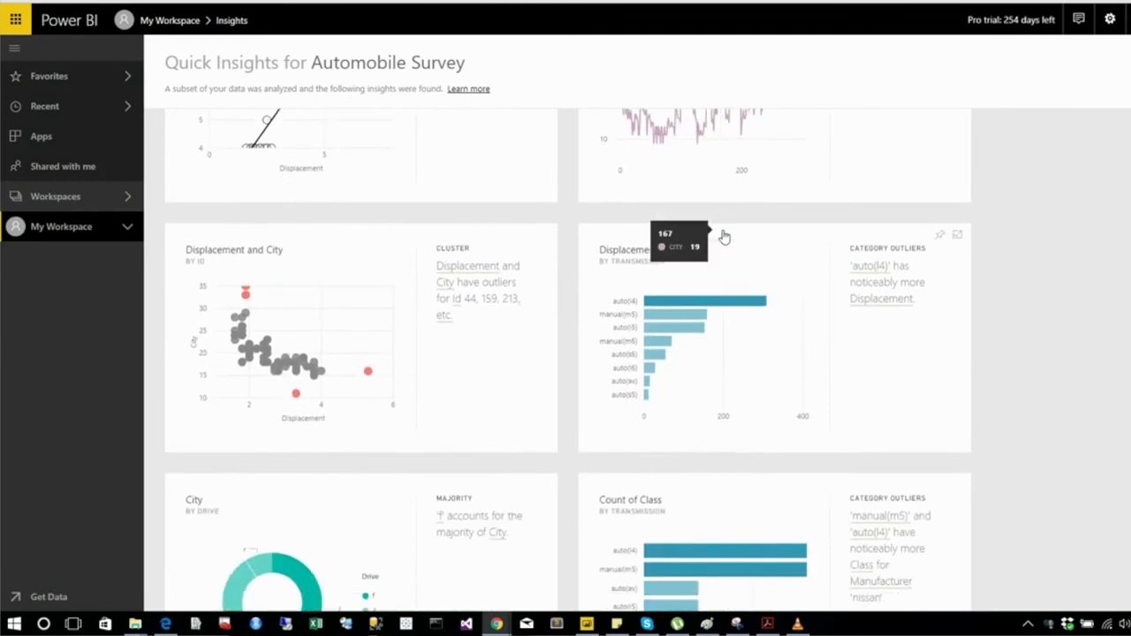
pyautogui.scroll(-2, 724, 237)
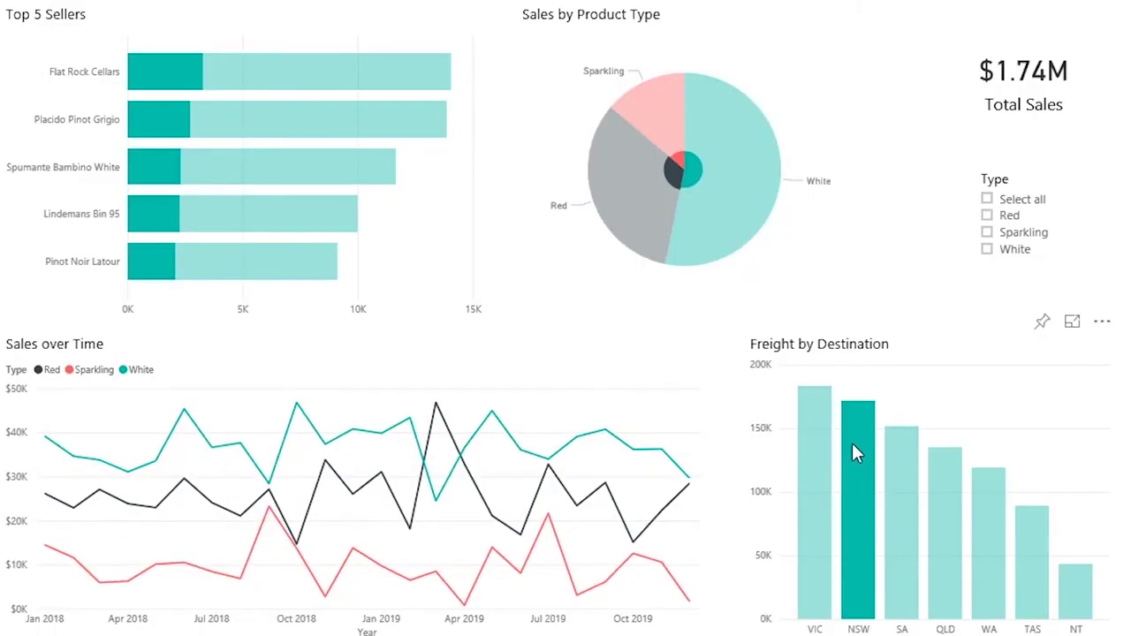
# Step: Select the White slice of the Sales by Product Type pie chart to filter the report
pyautogui.click(687, 174)
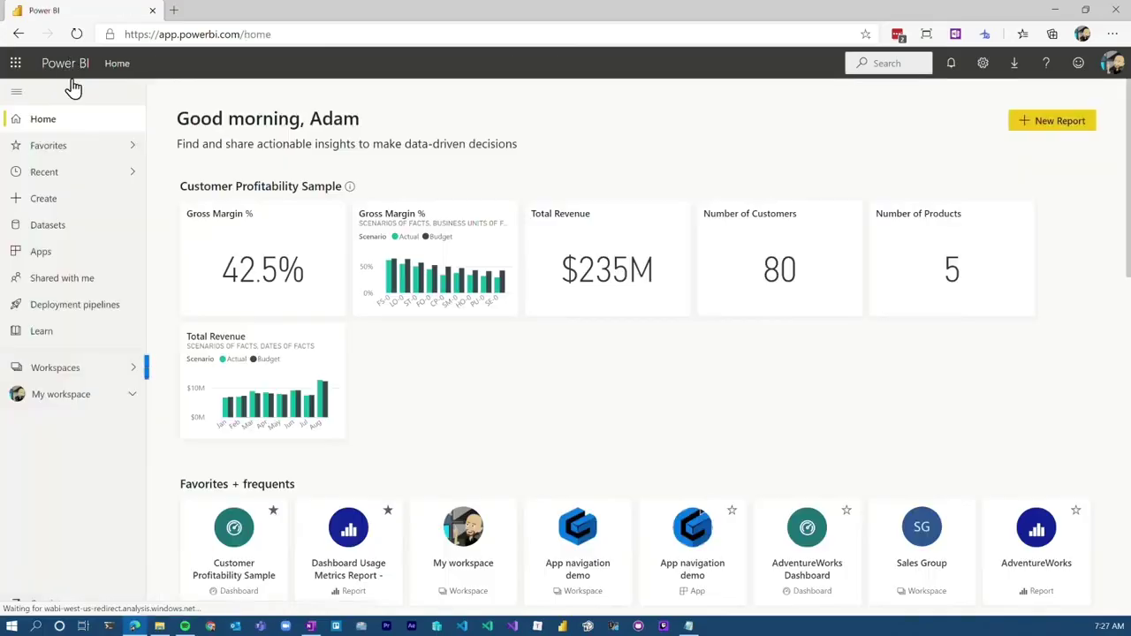
# Step: Open the AdventureWorks report in the App navigation demo workspace and grant access to an outside recipient's e-mail address
pyautogui.click(71, 368)
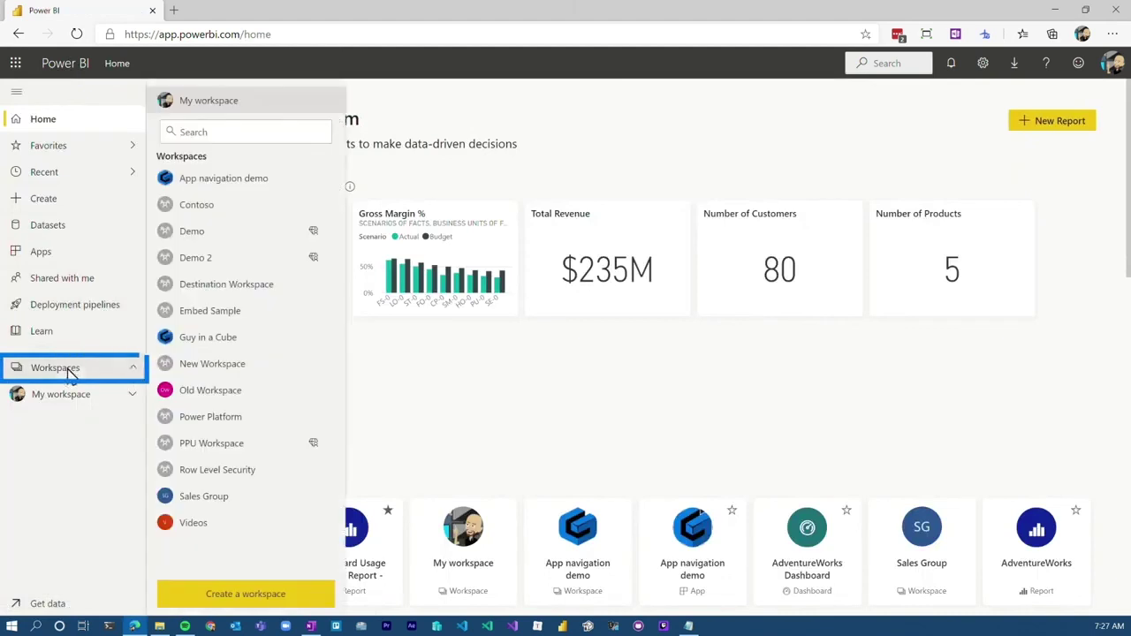
pyautogui.click(278, 183)
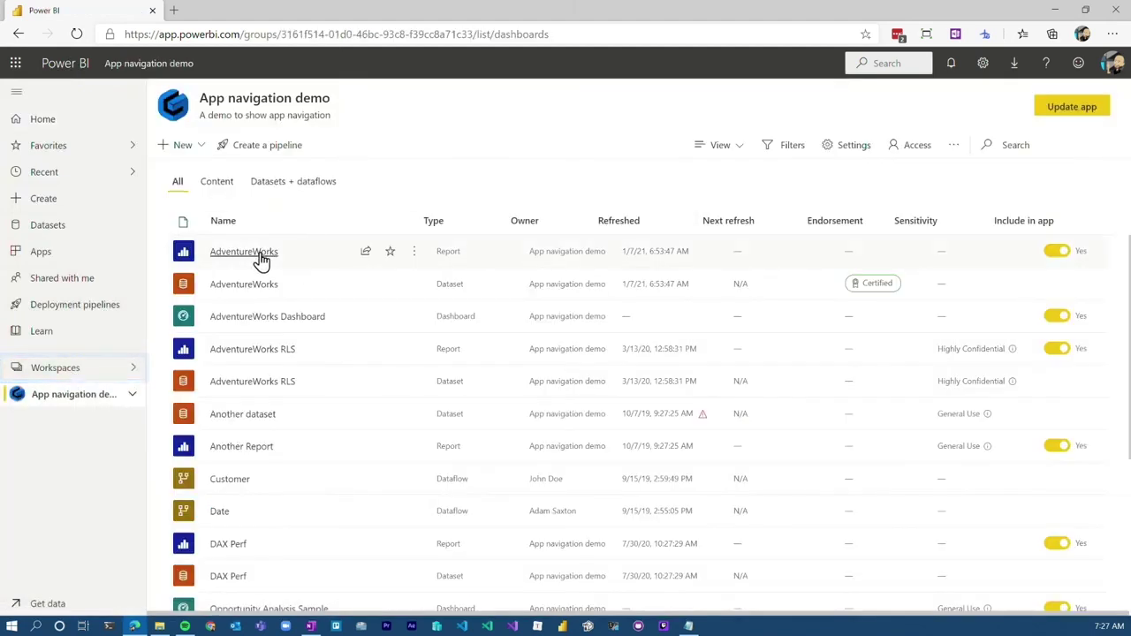
pyautogui.click(261, 254)
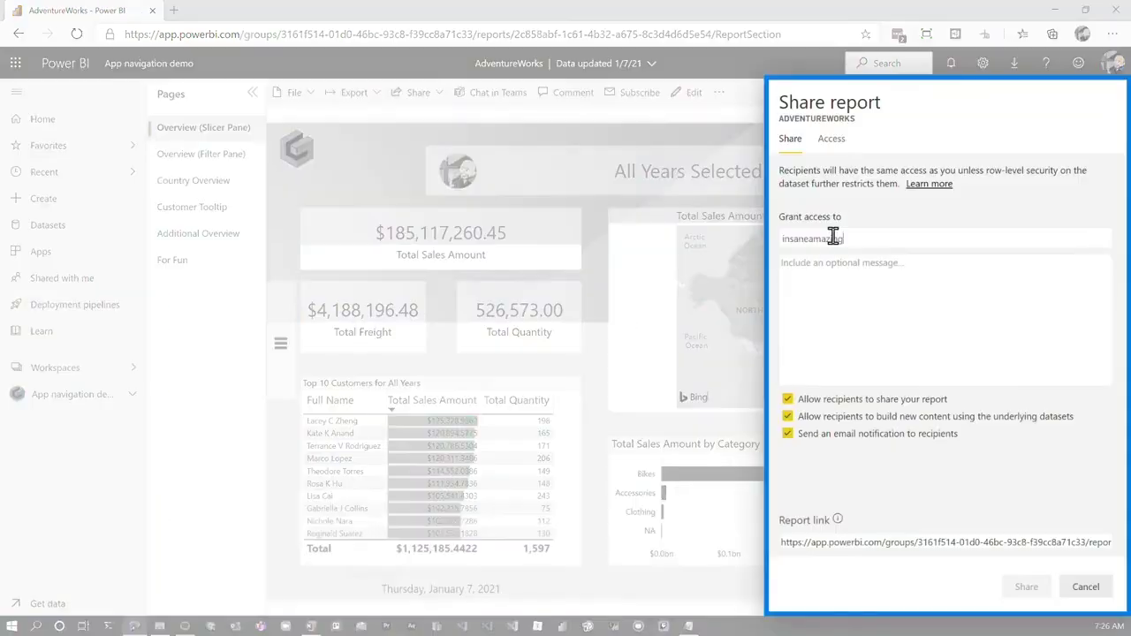
pyautogui.press('Return')
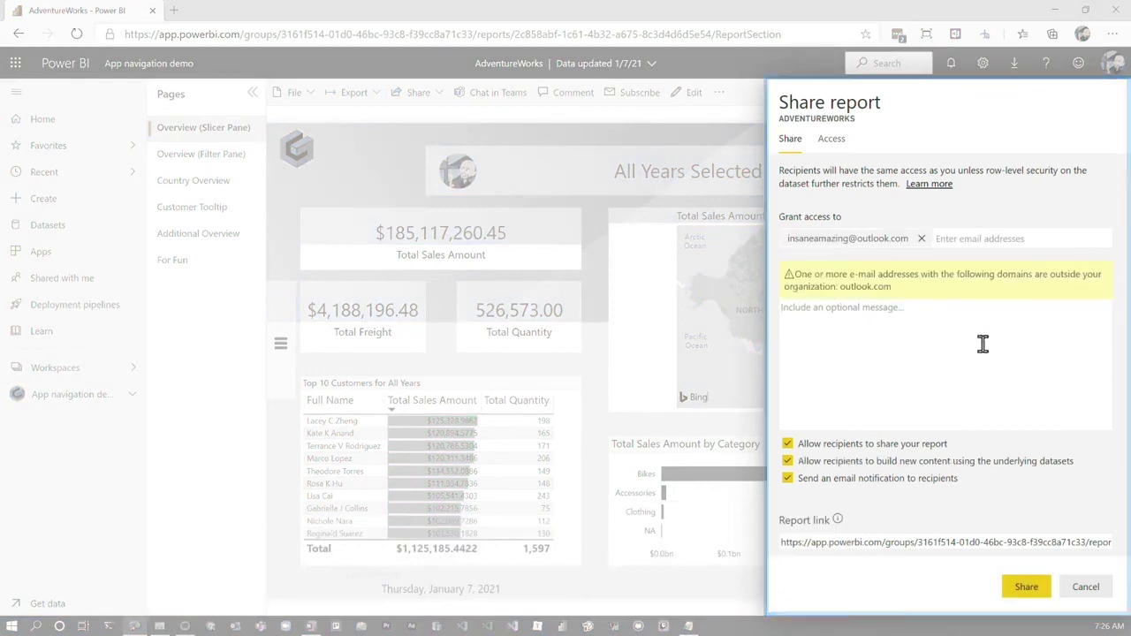